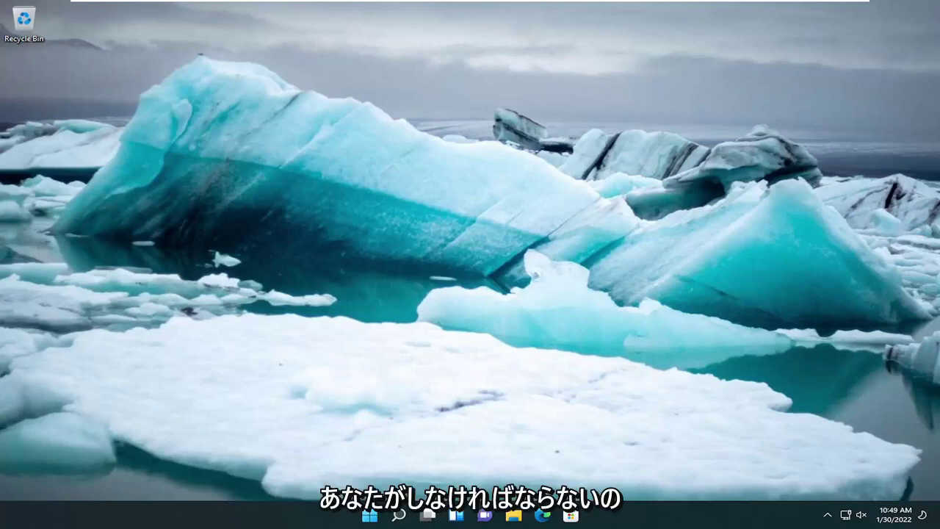
Search for regedit and run Registry Editor as administrator.
left_click(399, 516)
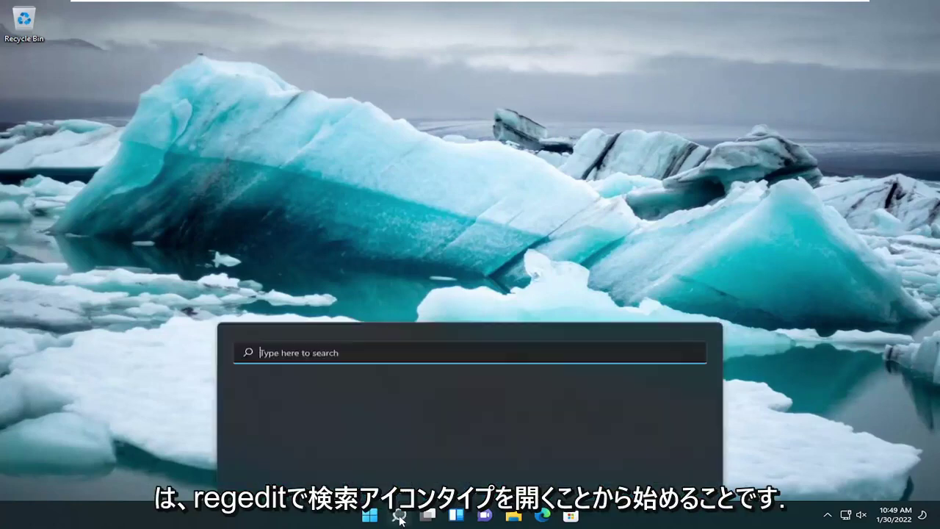
type("regedit")
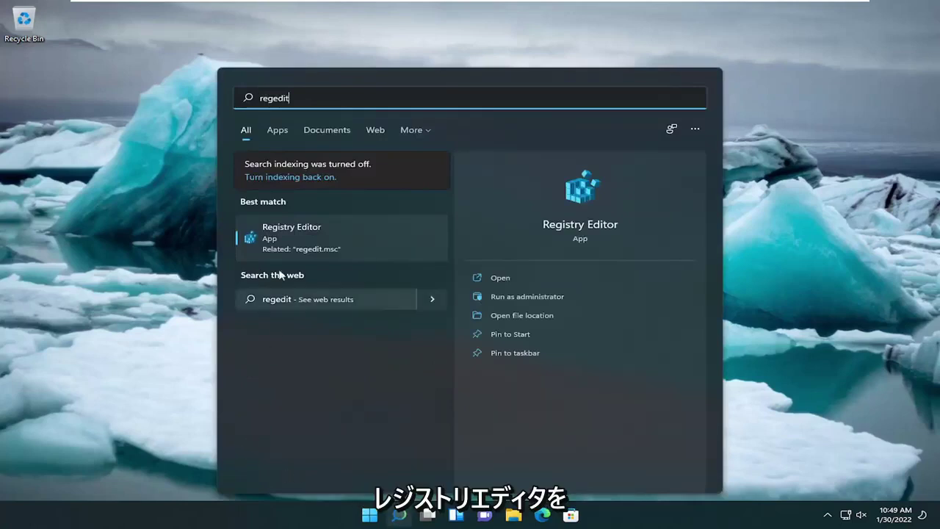
right_click(273, 234)
left_click(327, 244)
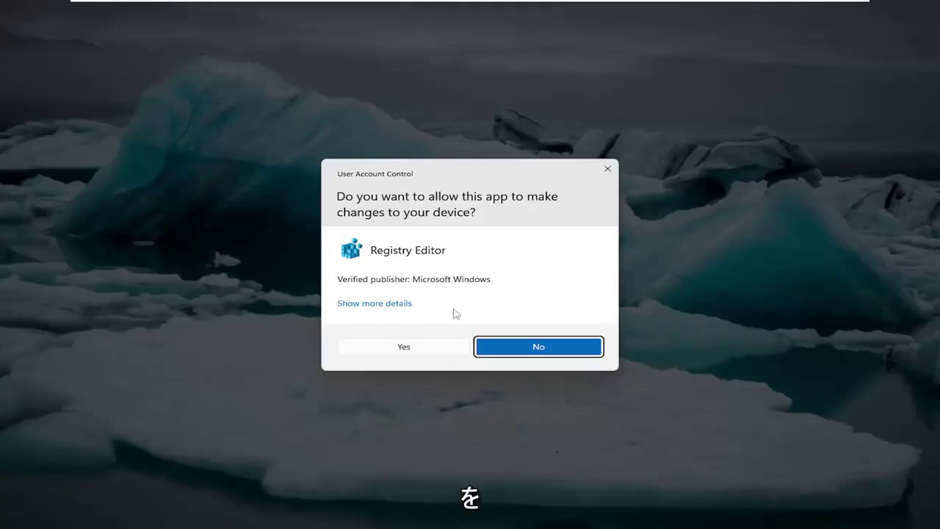
Approve the User Account Control prompt, collapse HKEY_LOCAL_MACHINE and select Computer.
left_click(431, 352)
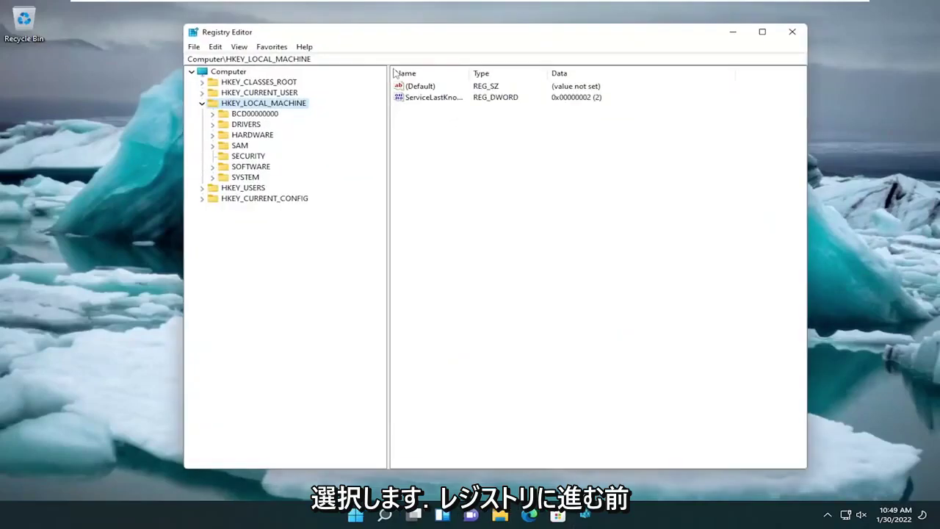
left_click(202, 104)
left_click(212, 74)
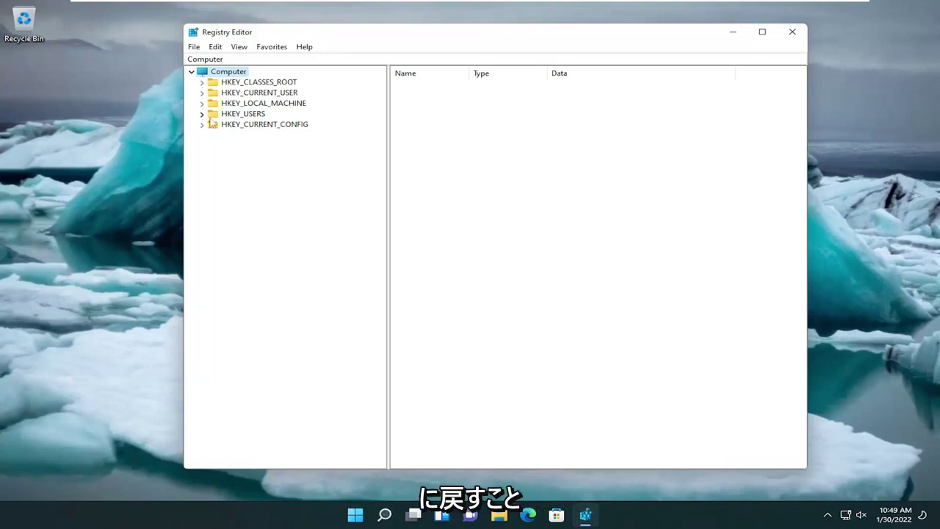
Open the registry Export dialog and then the Import dialog at Desktop, cancelling both.
left_click(193, 47)
left_click(217, 80)
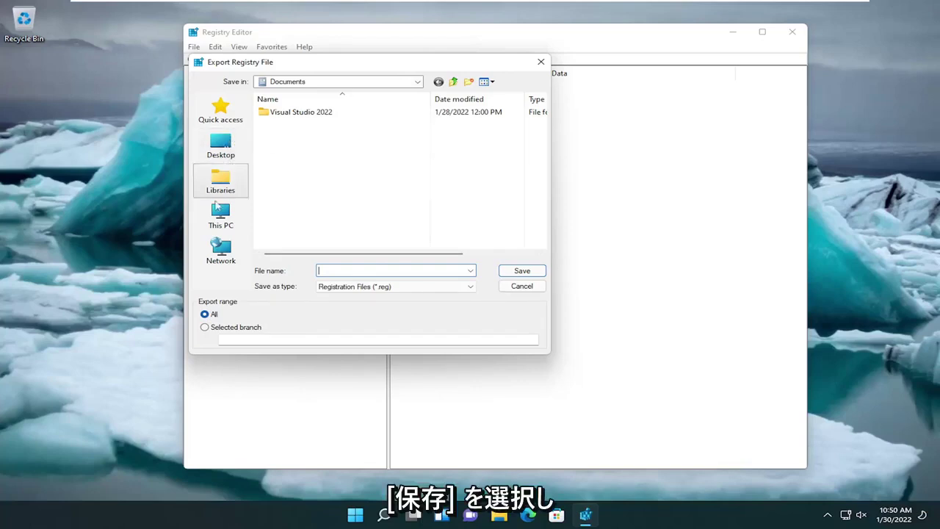
left_click(521, 287)
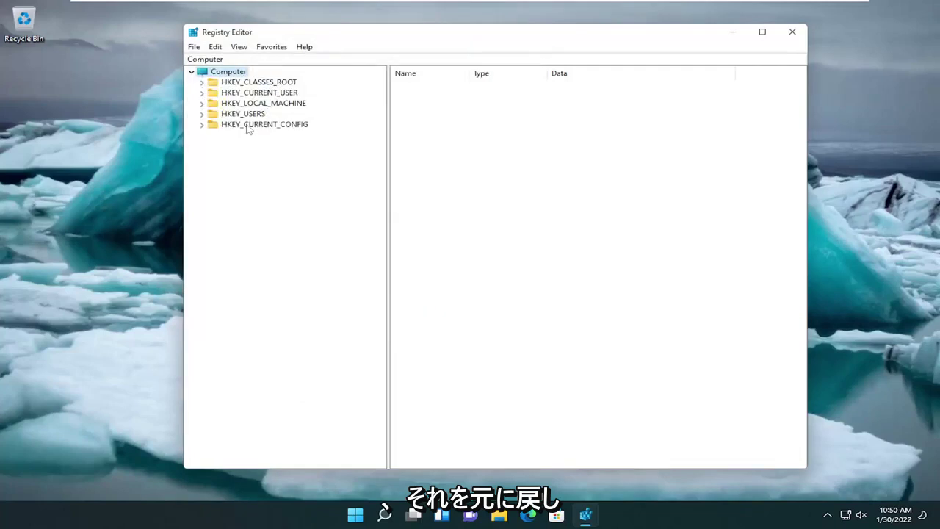
left_click(194, 47)
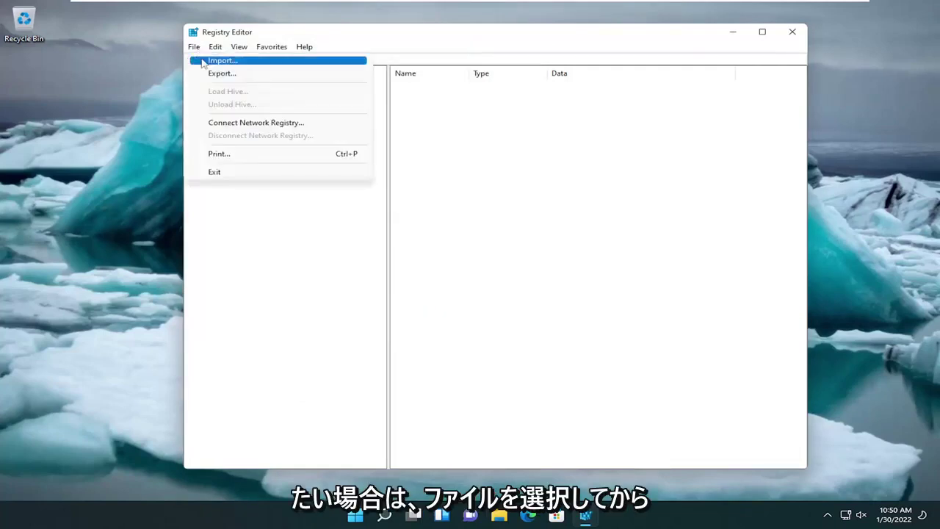
left_click(201, 60)
left_click(229, 156)
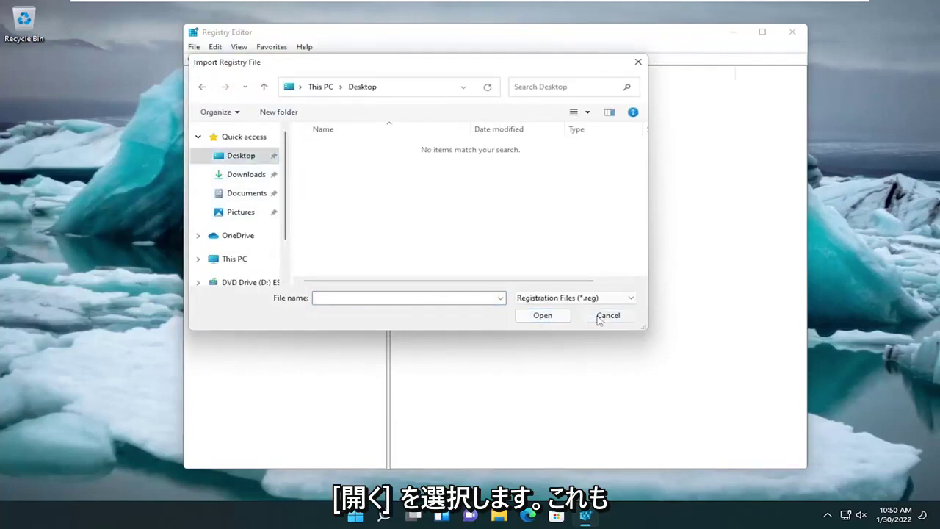
left_click(600, 317)
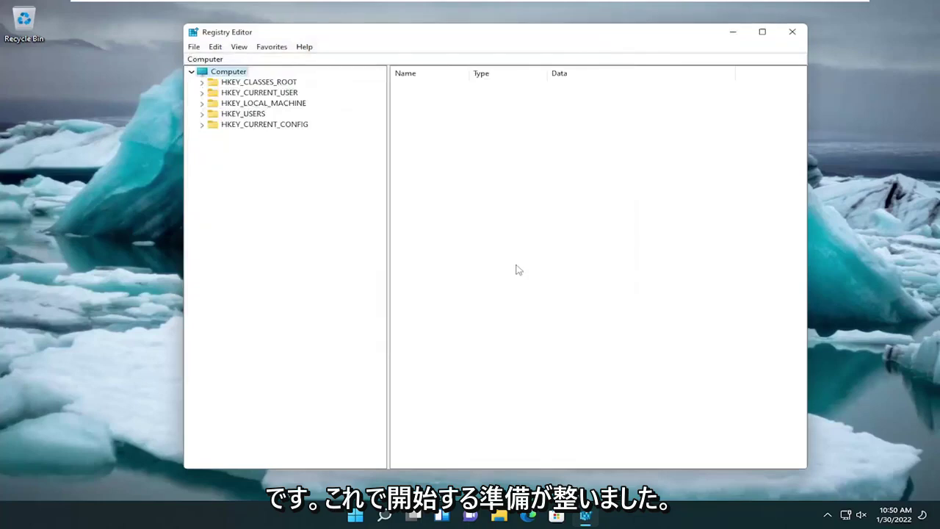
Expand HKEY_LOCAL_MACHINE\SOFTWARE\Policies\Microsoft and open its Windows key.
double_click(265, 103)
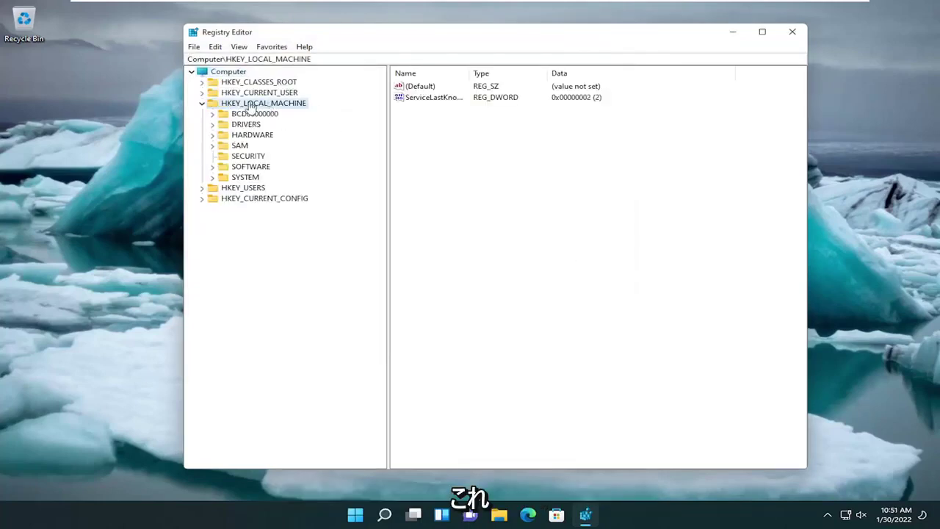
double_click(249, 167)
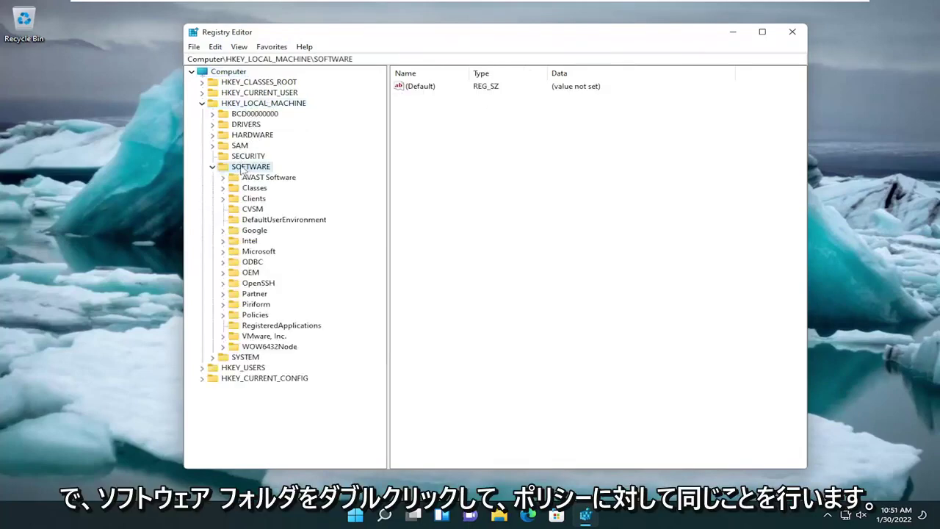
double_click(254, 316)
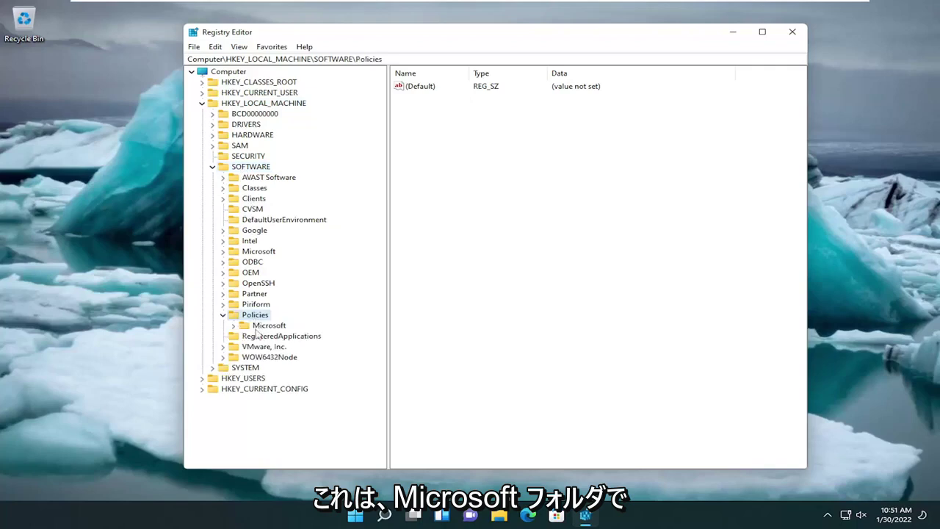
double_click(268, 327)
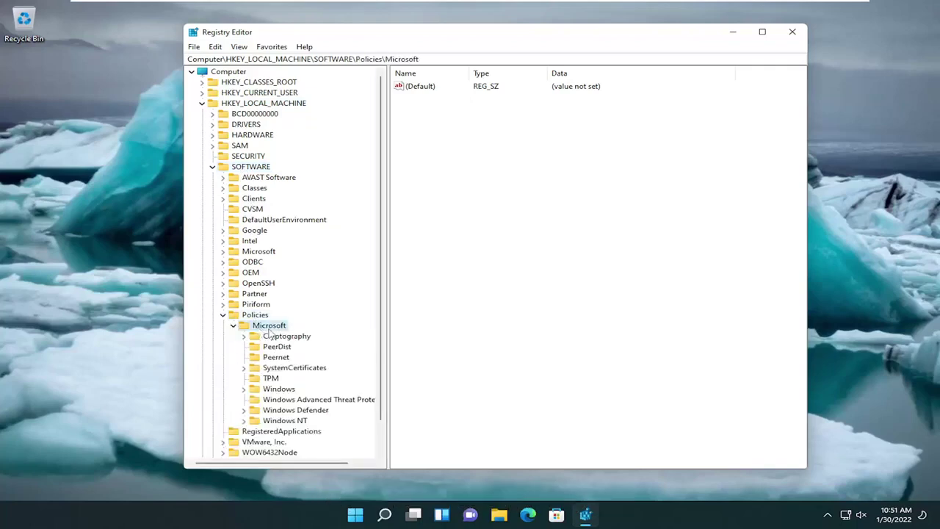
double_click(275, 389)
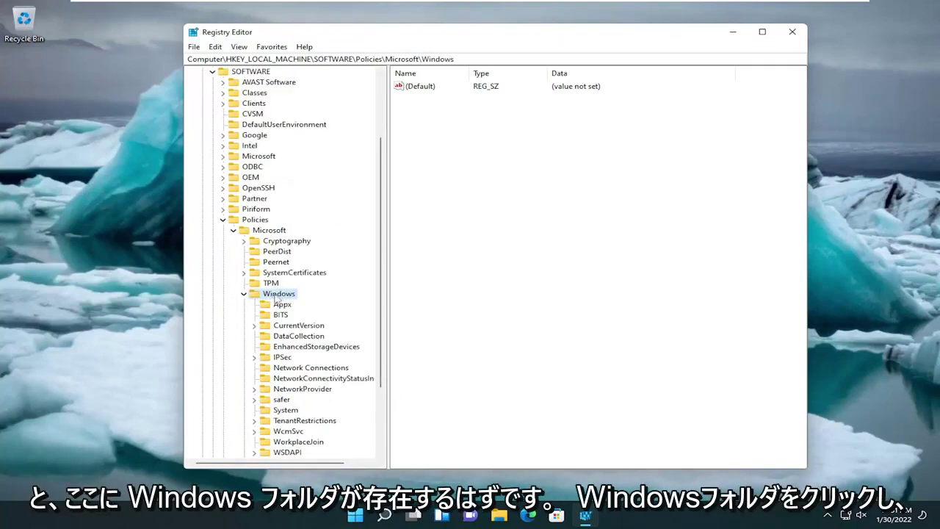
Create a new key inside Policies\Microsoft\Windows and name it 'Windows Search'.
right_click(278, 295)
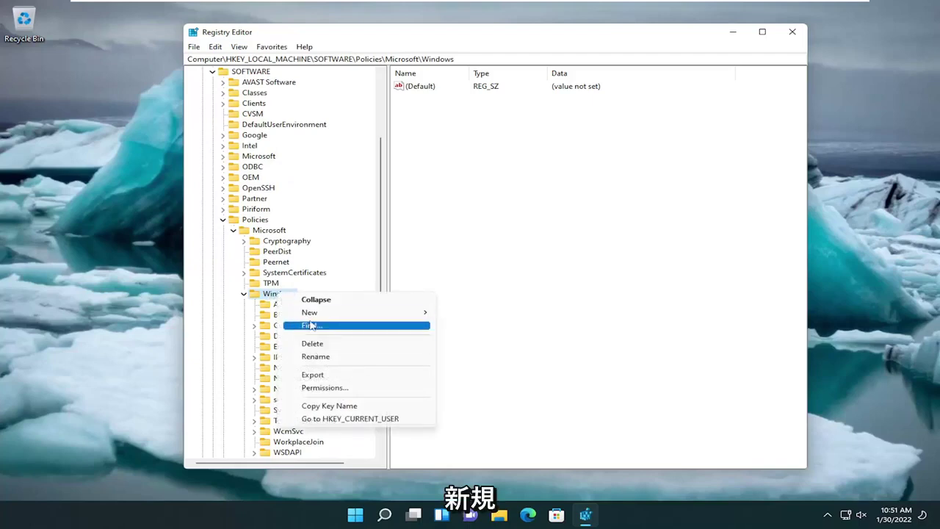
mouse_move(411, 312)
left_click(481, 314)
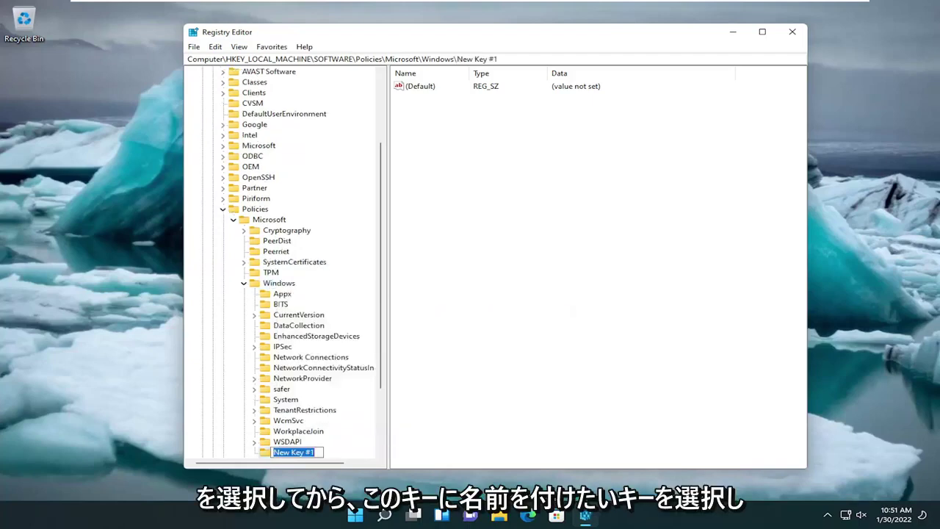
type("e")
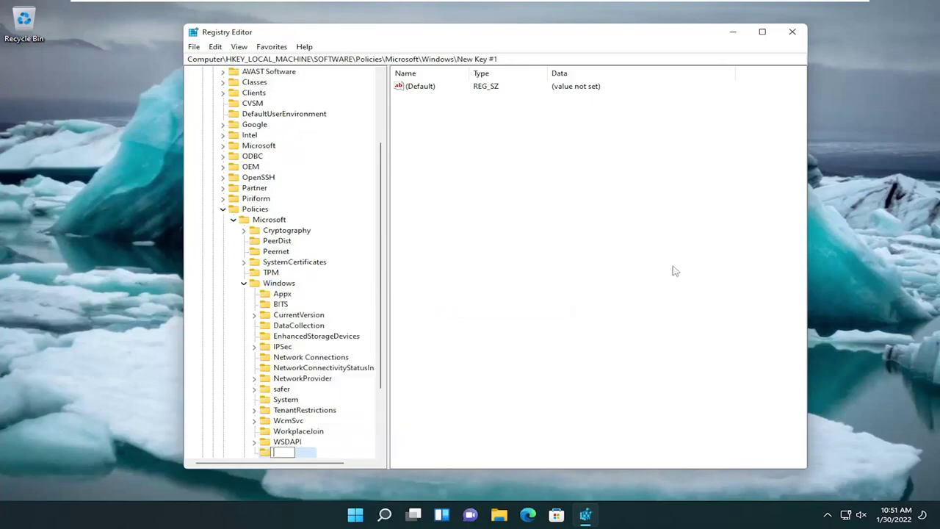
type("indows Se")
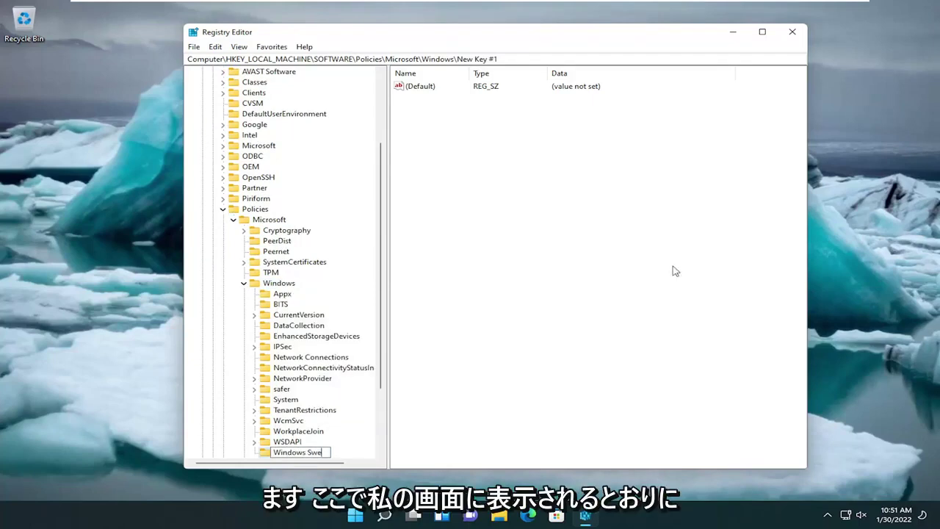
type("arch")
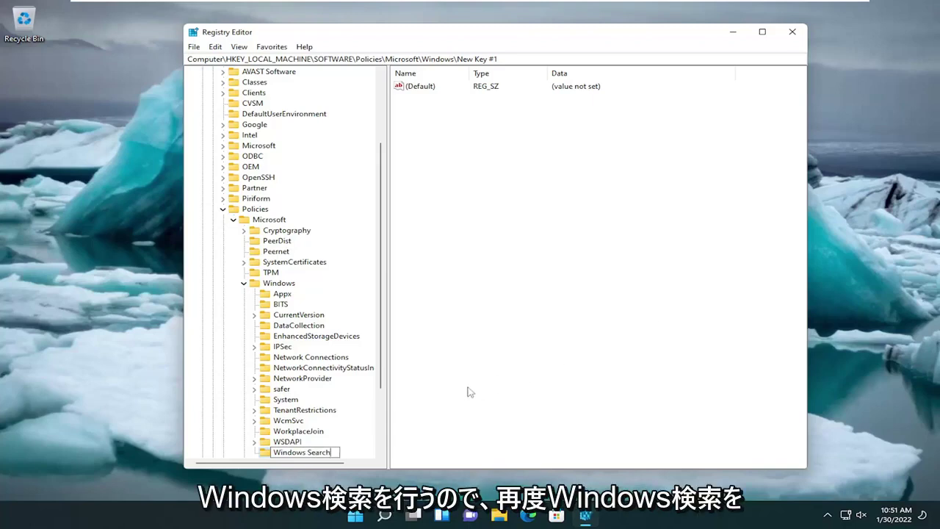
key("Return")
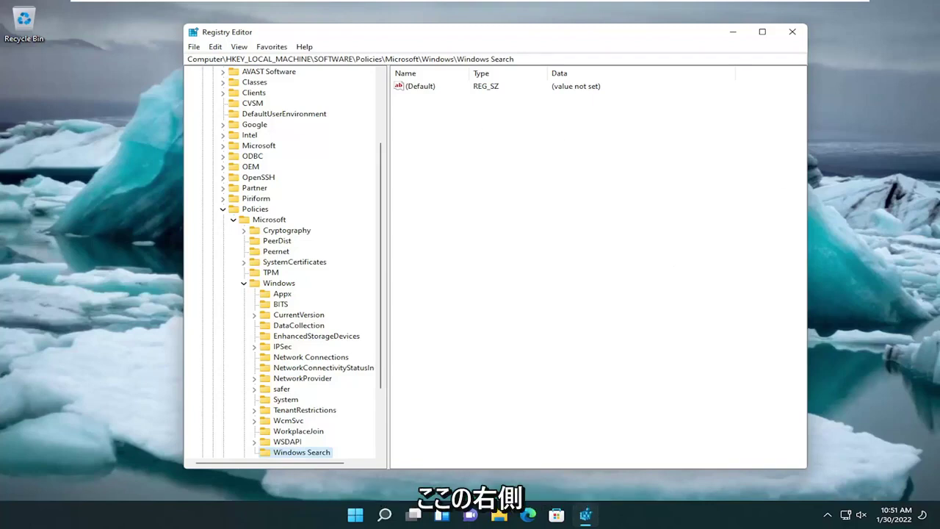
Add a DWORD (32-bit) value named PreventUsingAdvancedIndexingOptions to the Windows Search key.
right_click(477, 138)
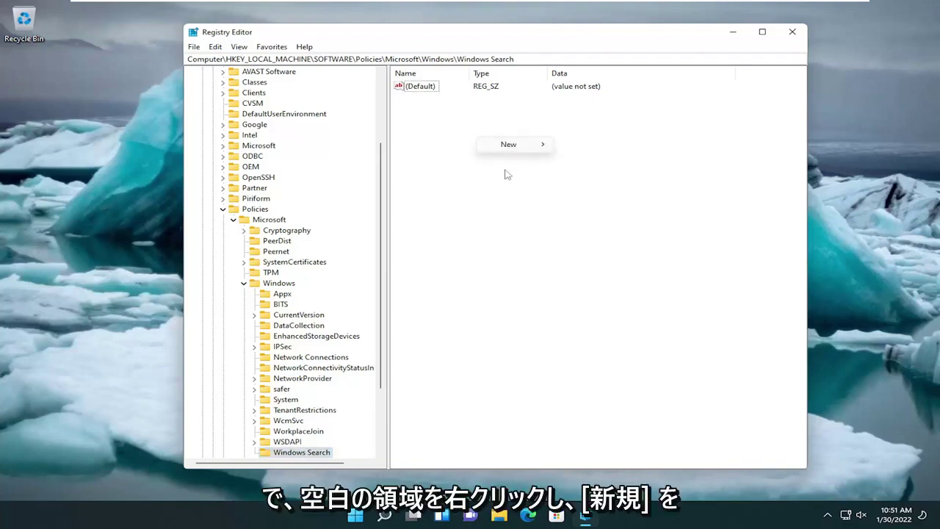
mouse_move(507, 146)
left_click(607, 188)
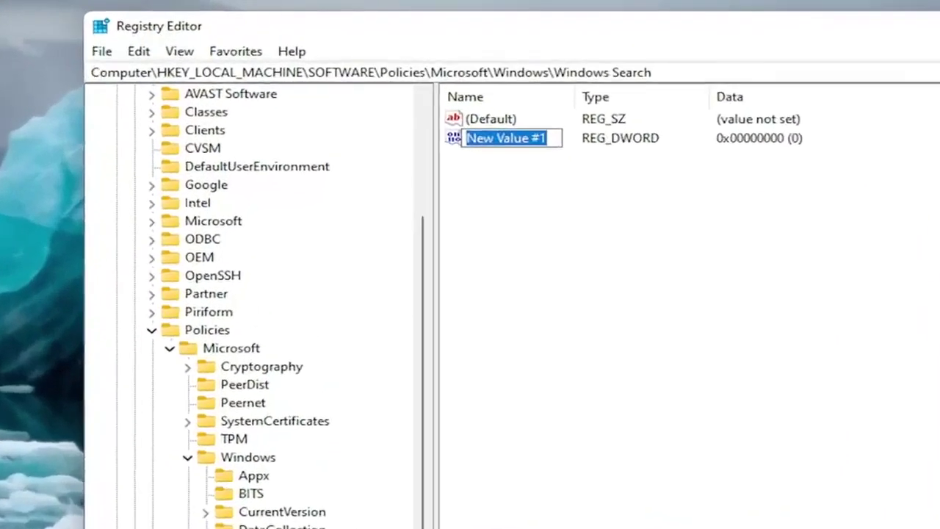
key("BackSpace")
type("Prevent")
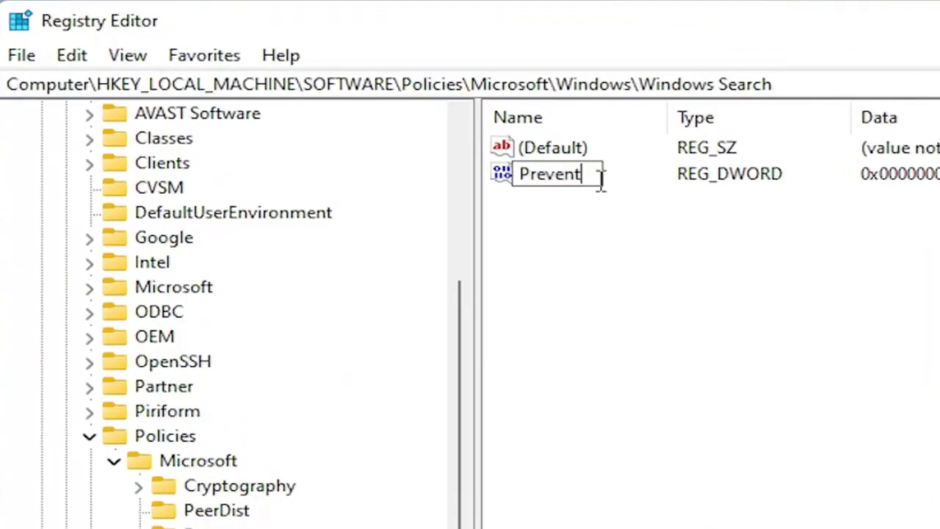
type("UsingAd")
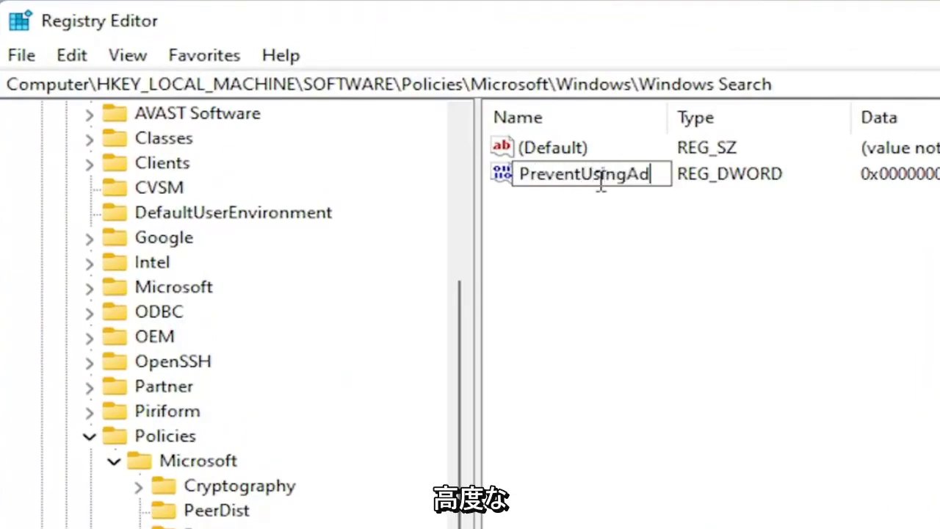
type("vancedInd")
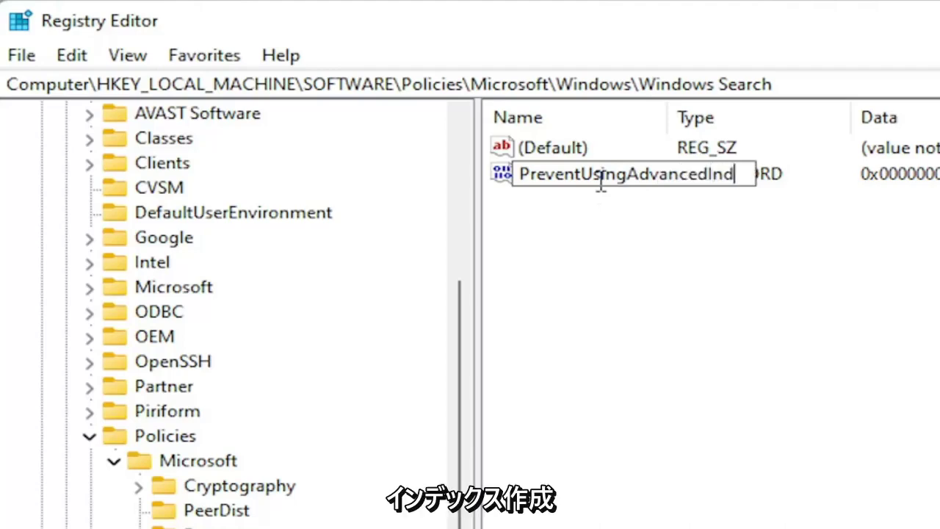
type("exingOptions")
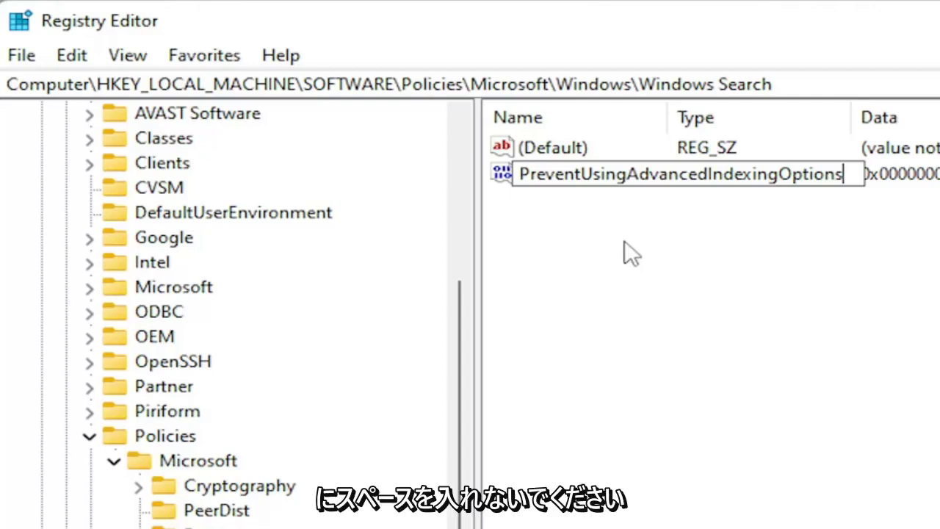
key("Return")
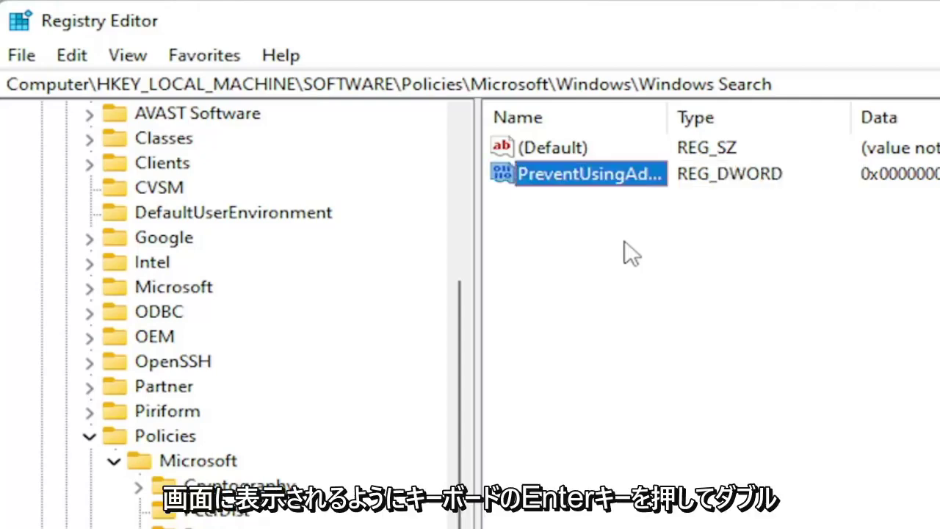
Set the PreventUsingAdvancedIndexingOptions value data to 1.
double_click(632, 175)
left_click_drag(325, 143, 874, 256)
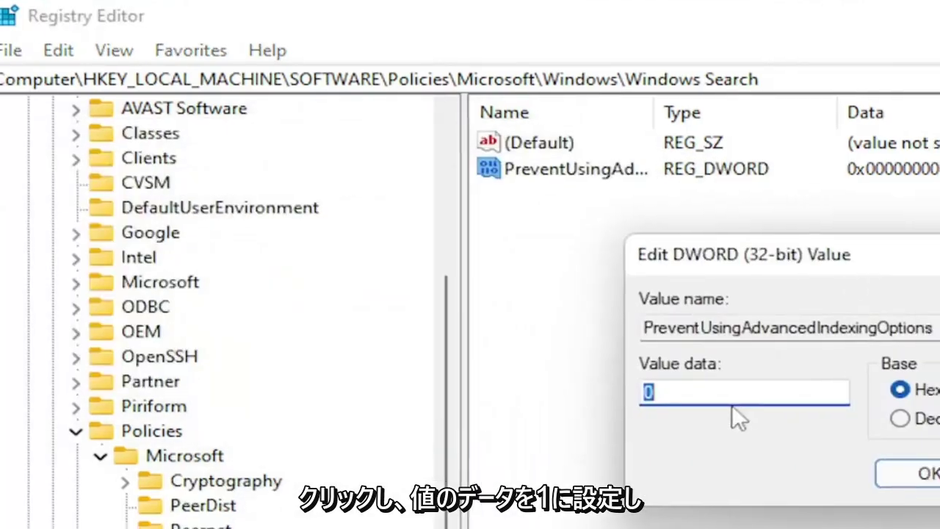
type("1")
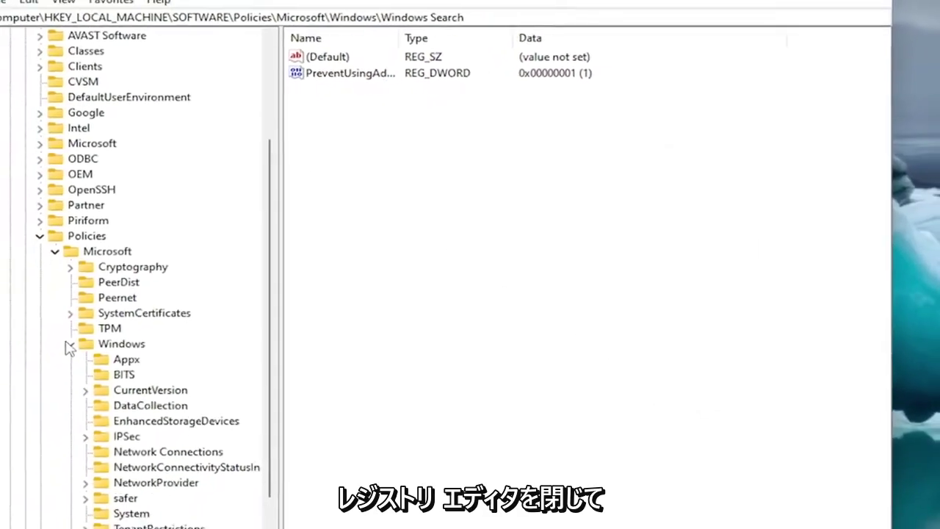
Collapse the registry tree to Computer, close Registry Editor, and open the Start power-user menu.
left_click(73, 343)
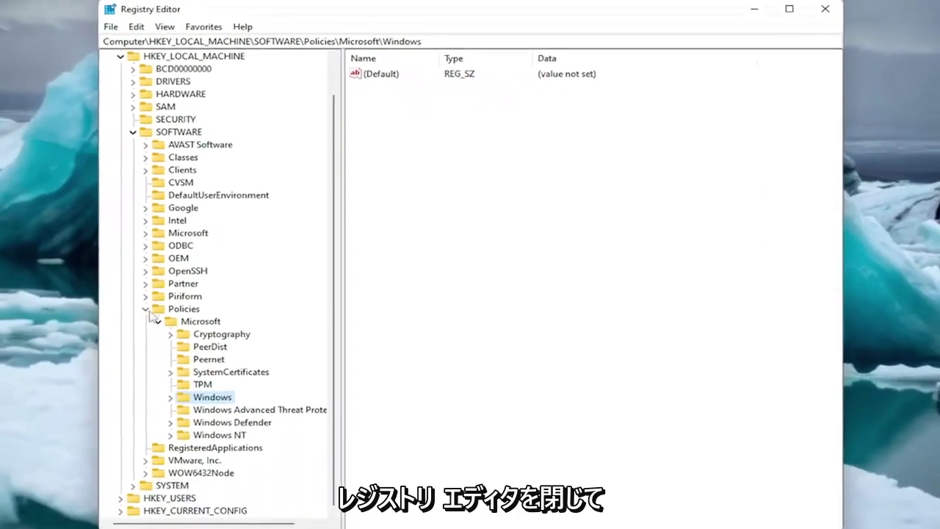
left_click(157, 321)
left_click(145, 345)
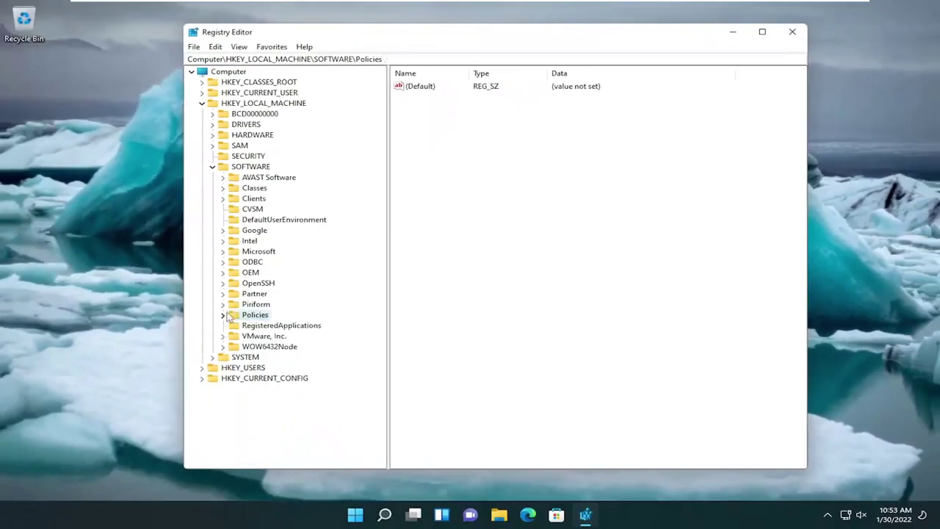
left_click(133, 171)
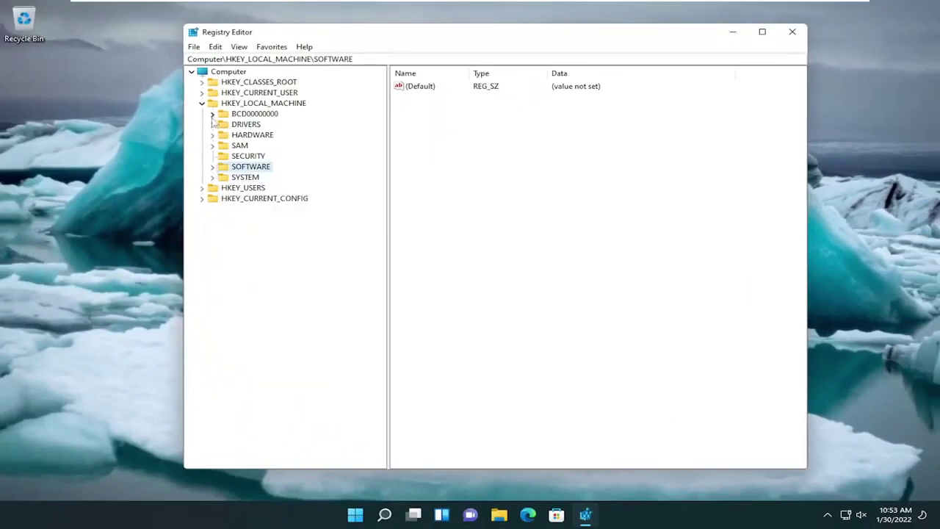
left_click(202, 103)
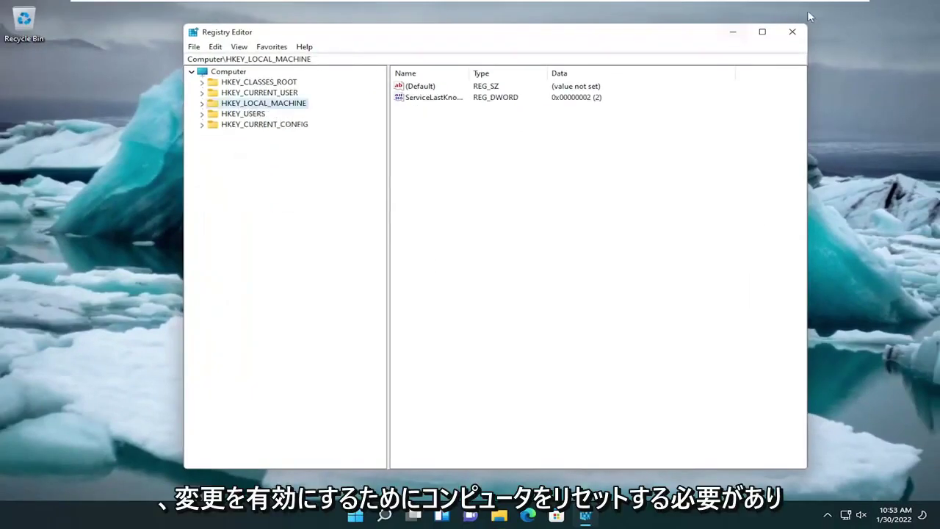
left_click(218, 73)
left_click(792, 32)
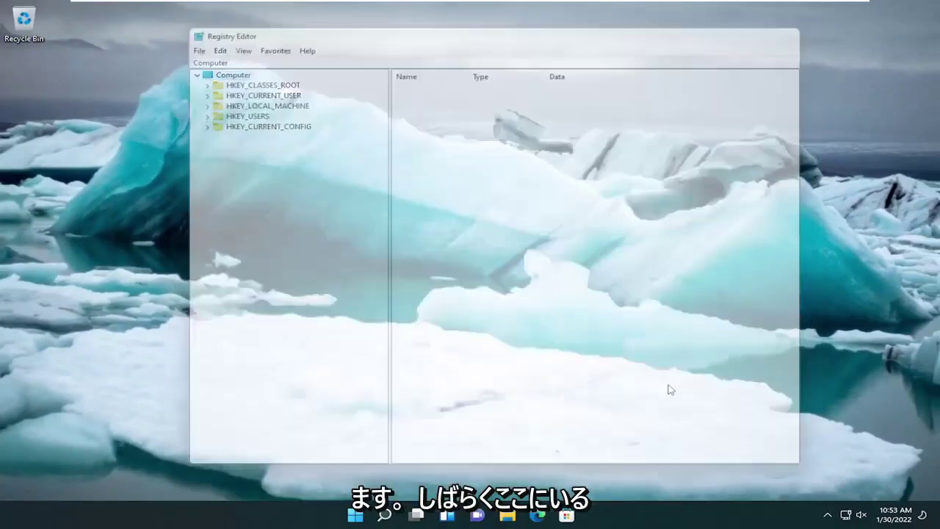
right_click(370, 515)
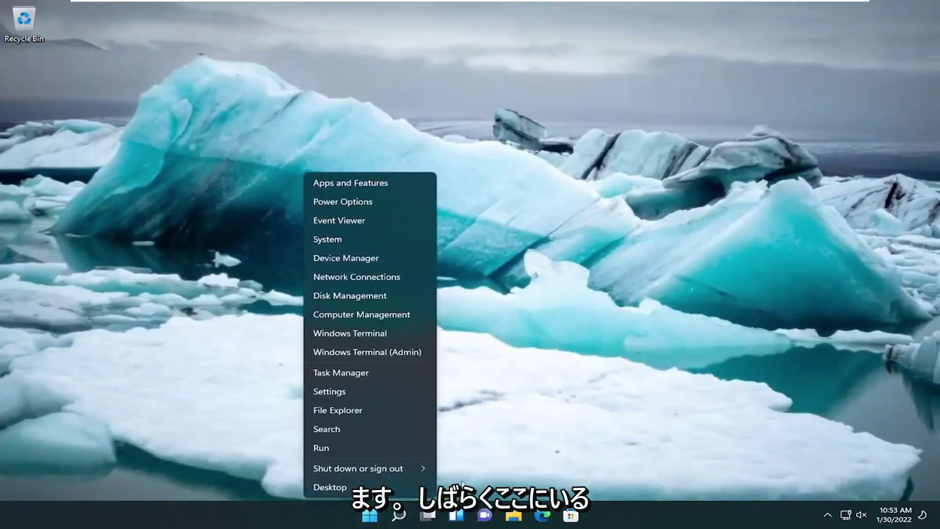